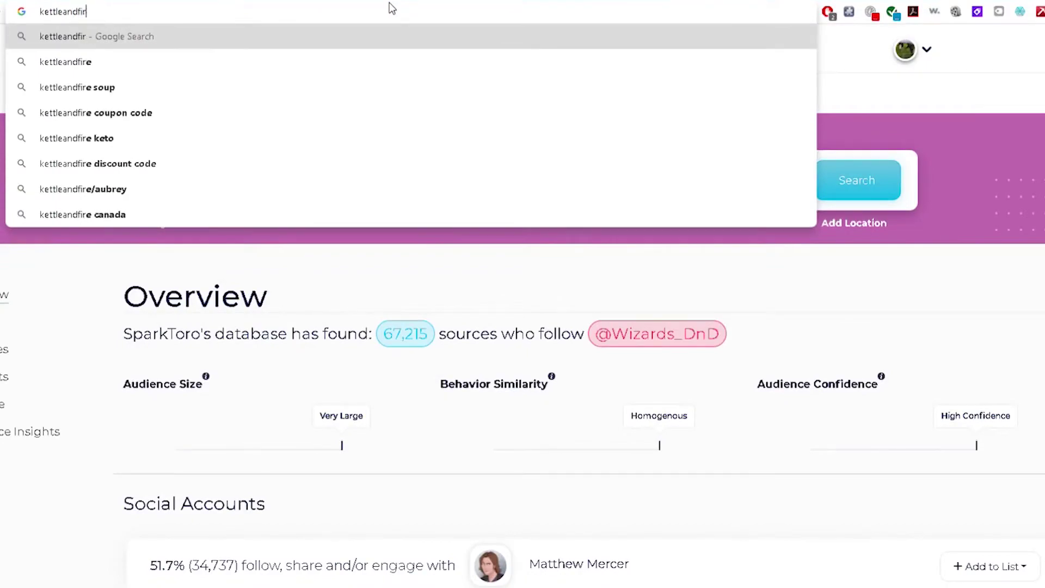
key("Return")
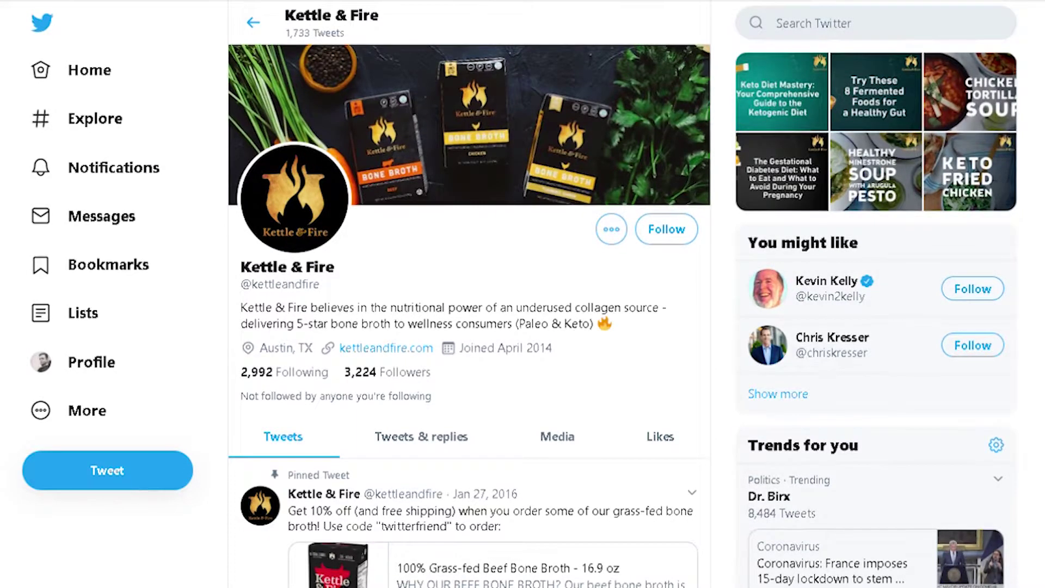
Scroll through the Kettle & Fire Twitter profile to review its tweets
scroll(468, 327, "down", 2)
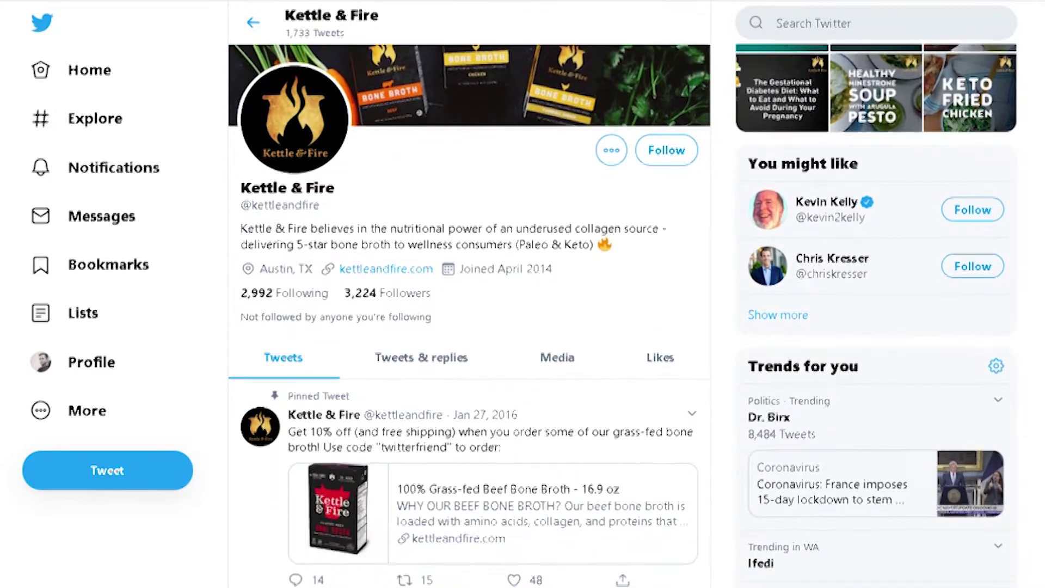
scroll(468, 327, "down", 3)
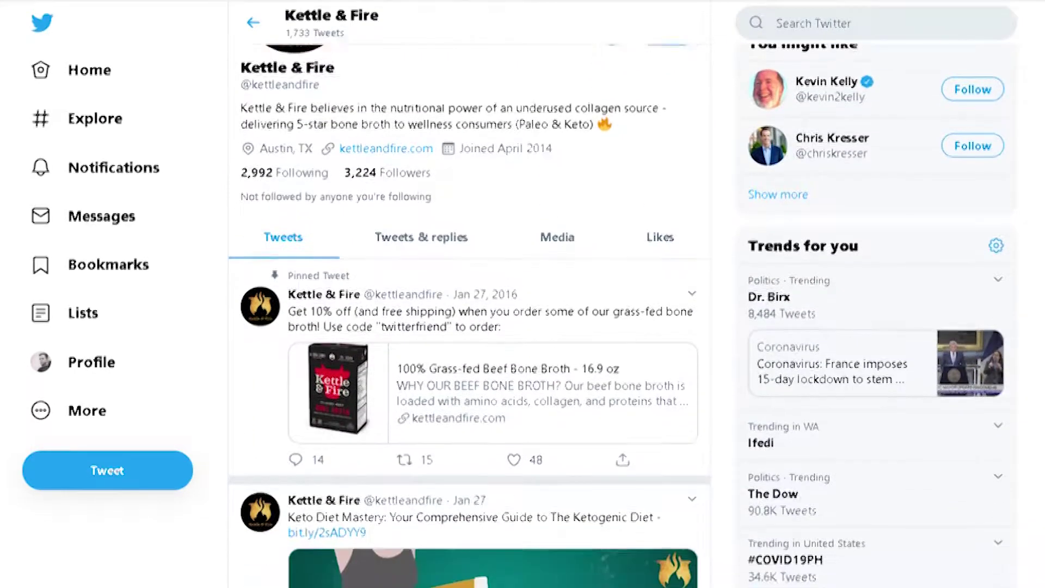
scroll(469, 327, "down", 1)
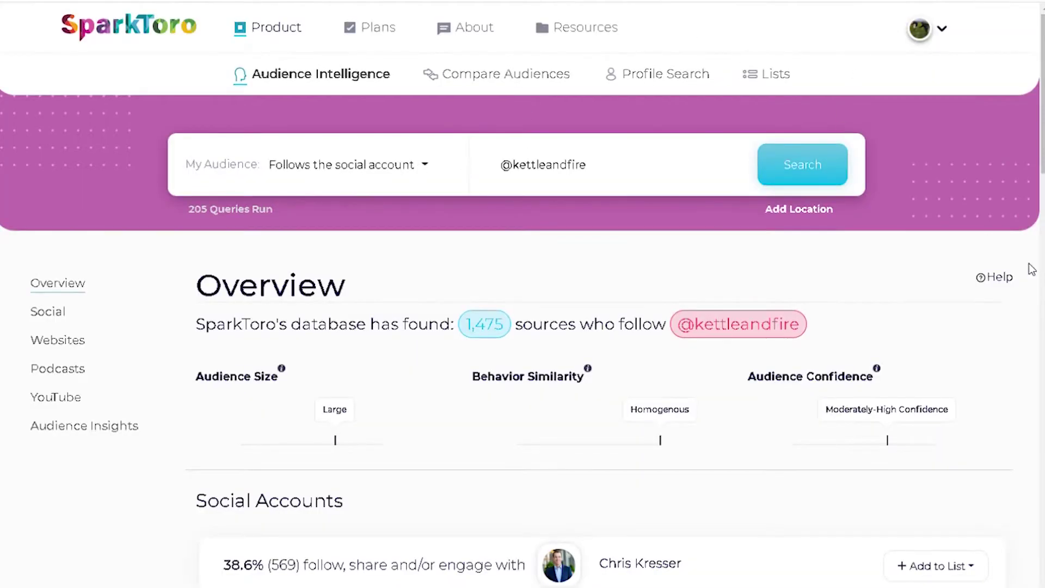
From the Social accounts list, open chriskresser.com, the top account's website at 39%
left_click_drag(1042, 43, 1042, 101)
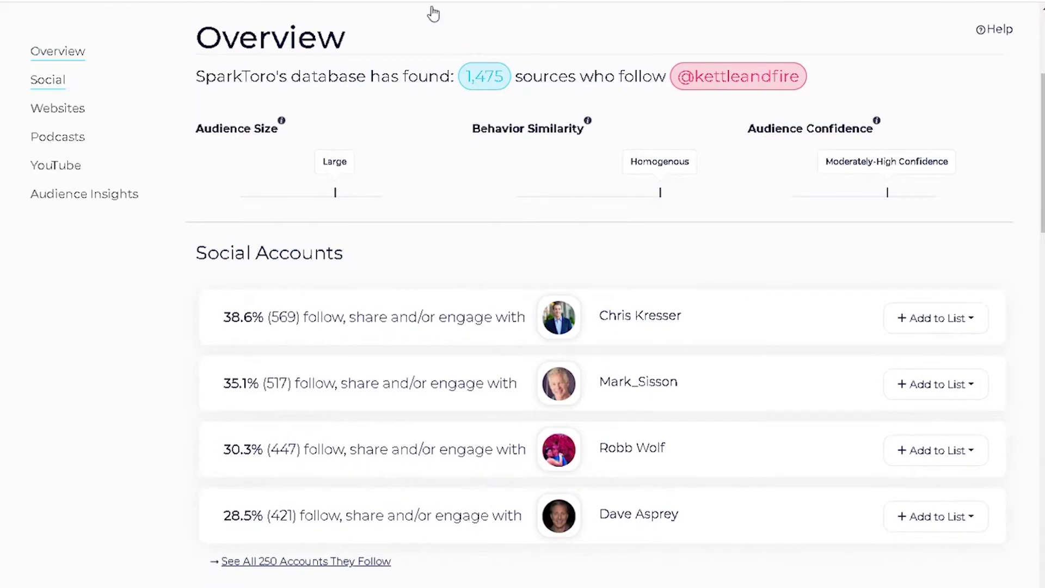
left_click(48, 80)
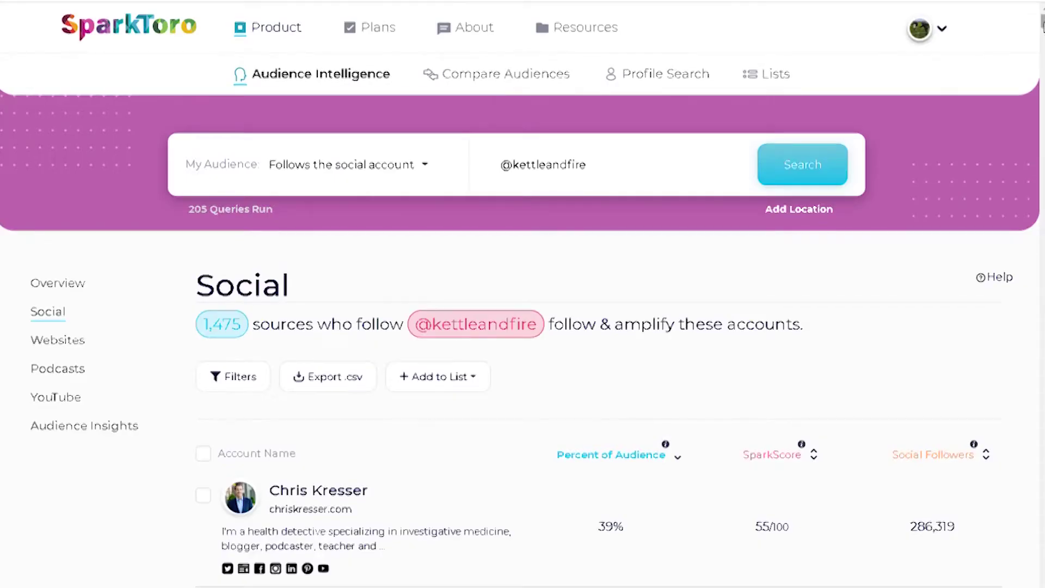
scroll(523, 294, "down", 8)
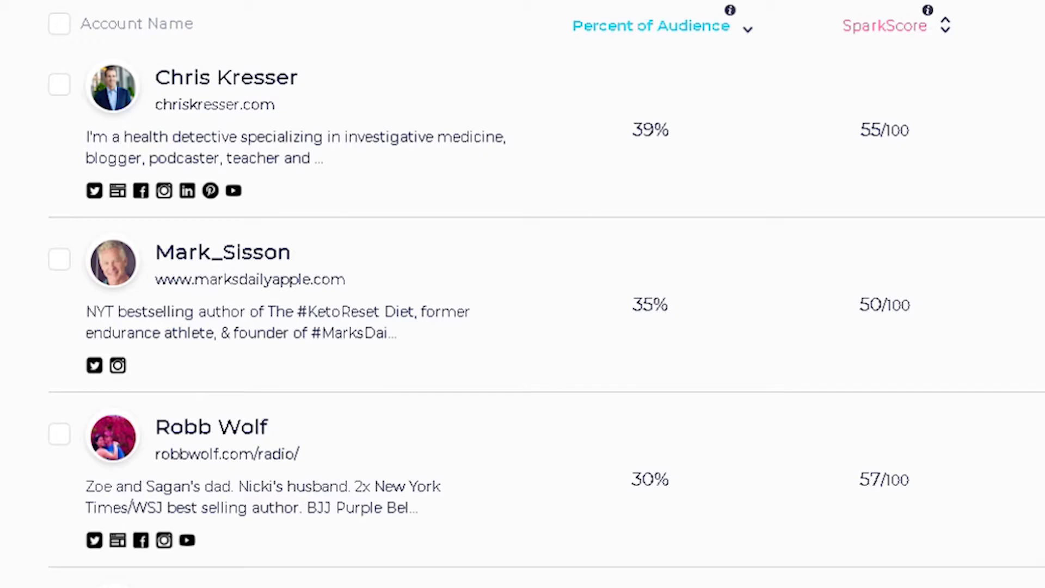
left_click(256, 105)
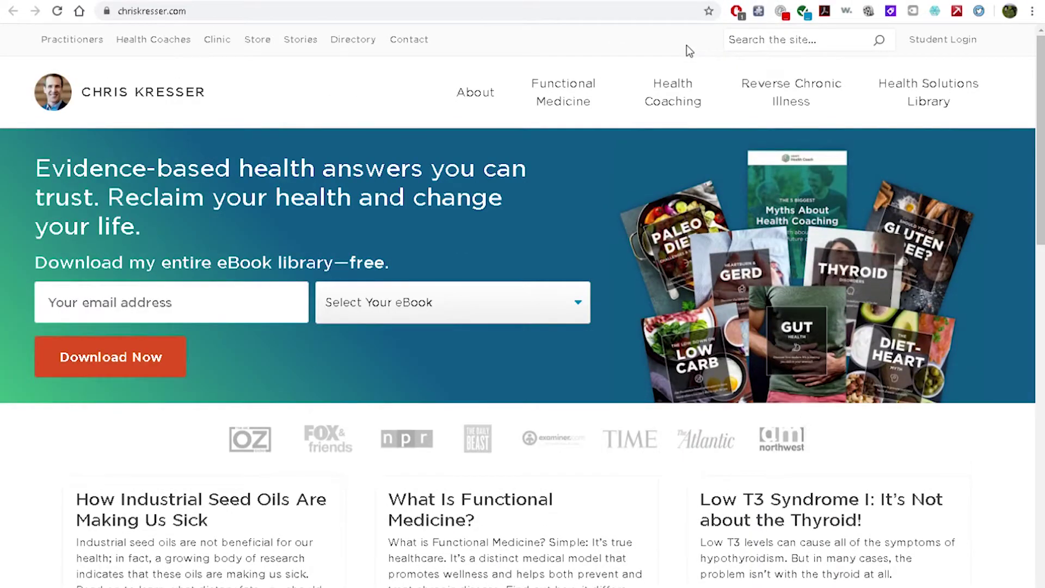
Scroll the chriskresser.com homepage before returning to SparkToro's Social results
left_click_drag(1043, 46, 1042, 57)
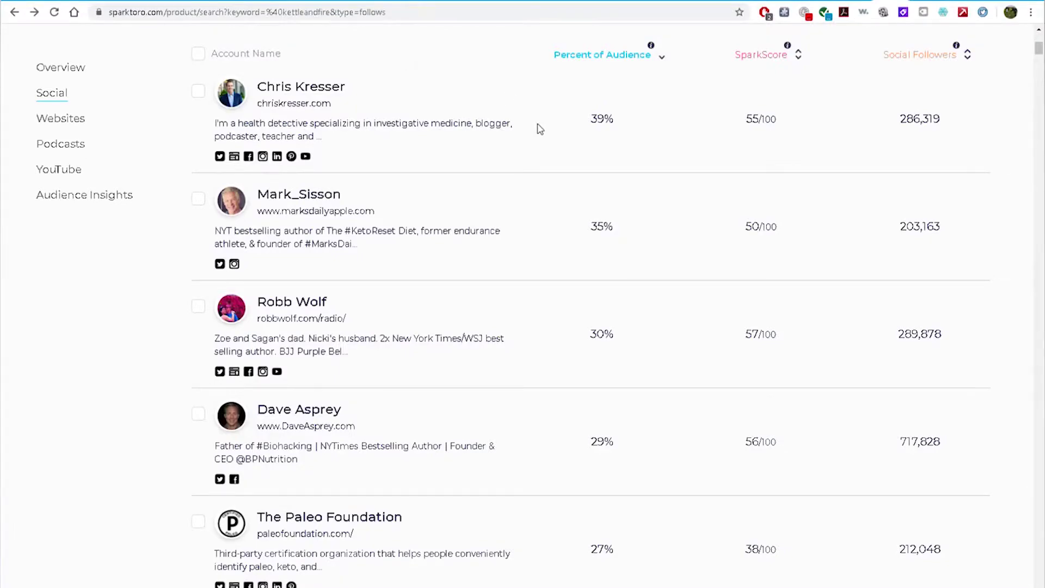
Open and review the top account's Audience Insights profile
left_click(342, 87)
left_click_drag(1038, 49, 1036, 336)
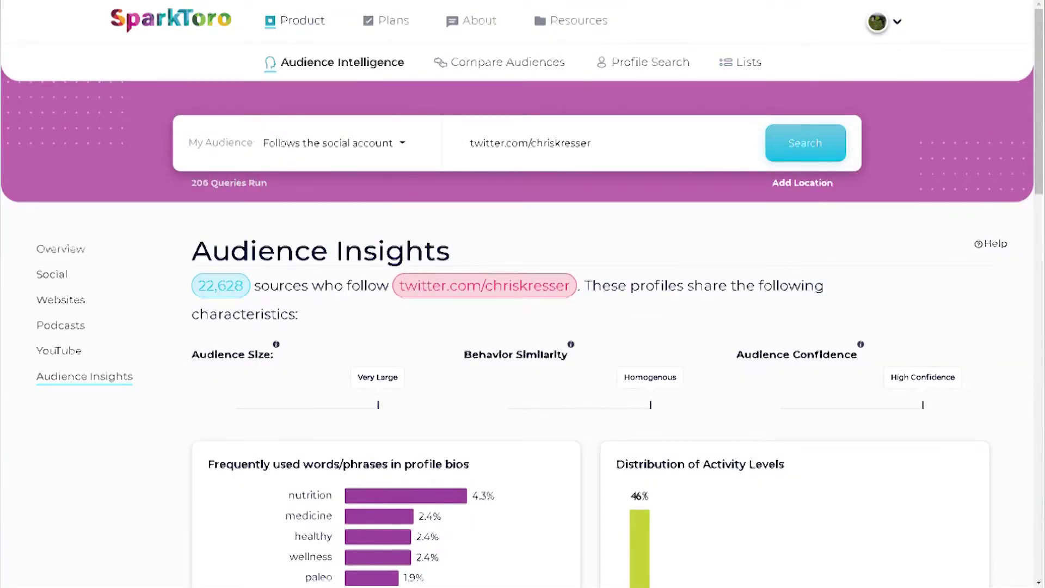
left_click_drag(1042, 50, 1042, 371)
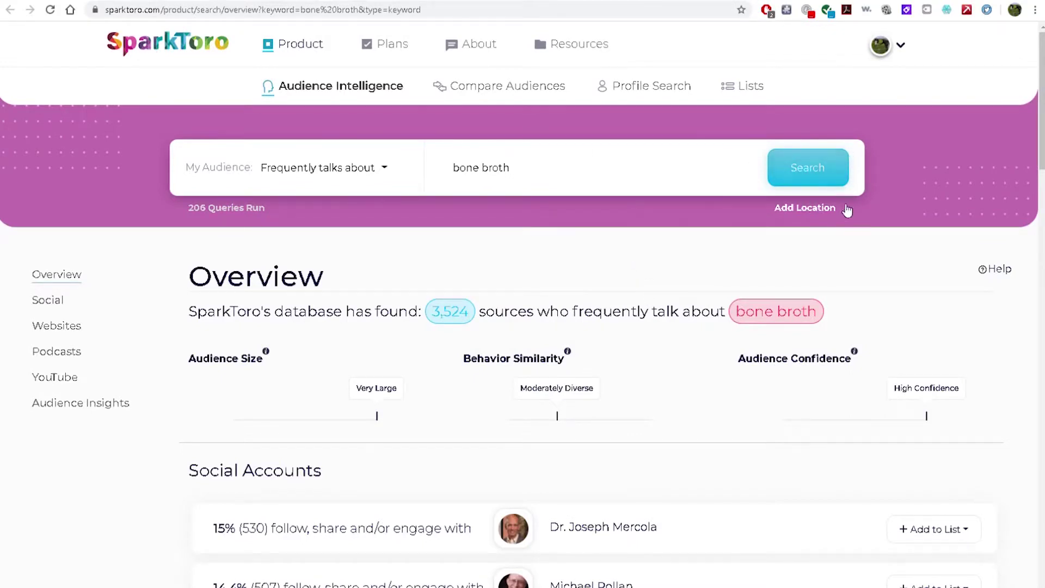
Limit the bone broth search to the United States of America and rerun it
left_click(828, 207)
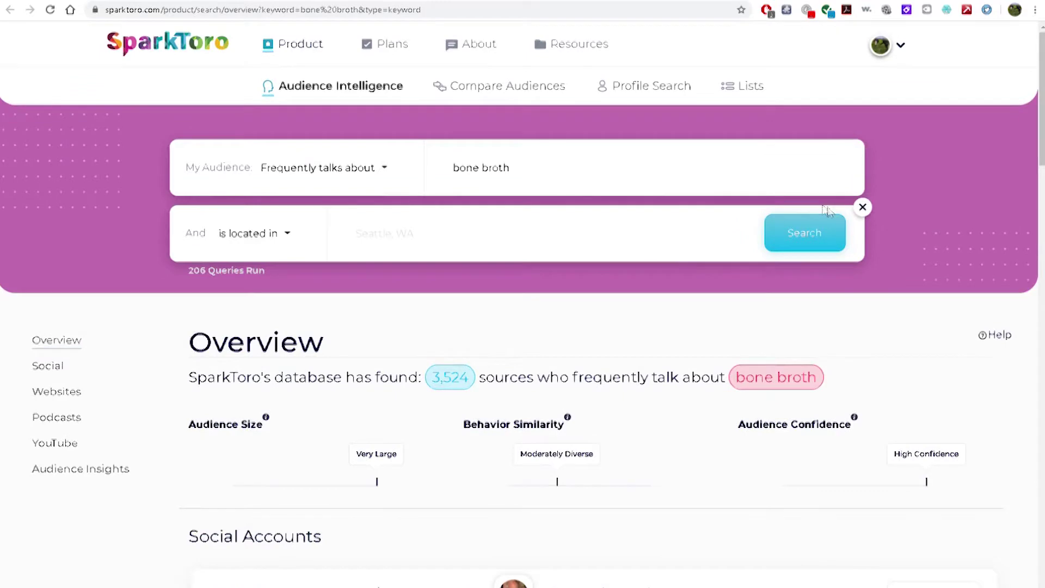
type("Unite")
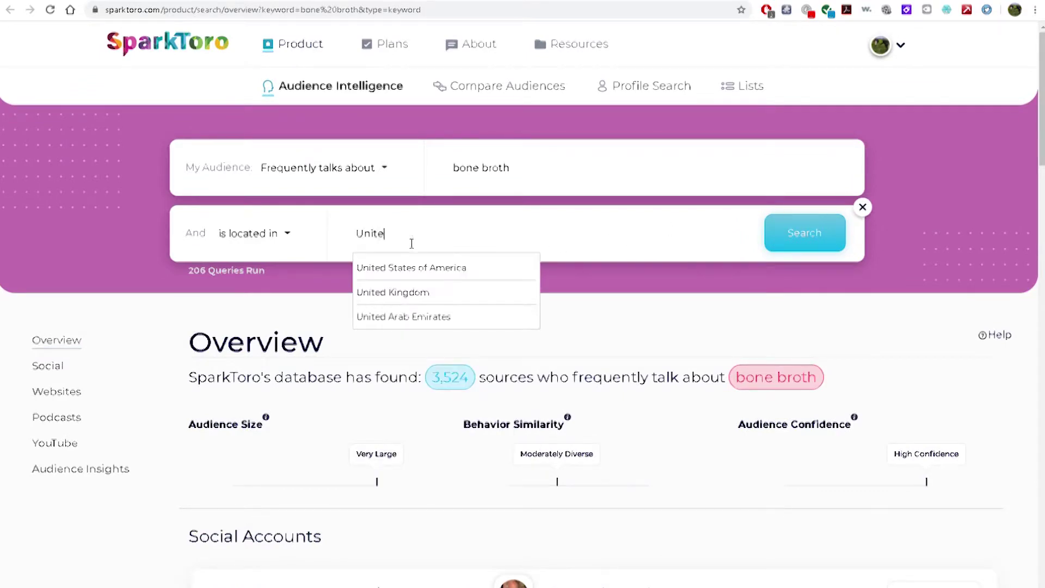
left_click(429, 268)
left_click(800, 232)
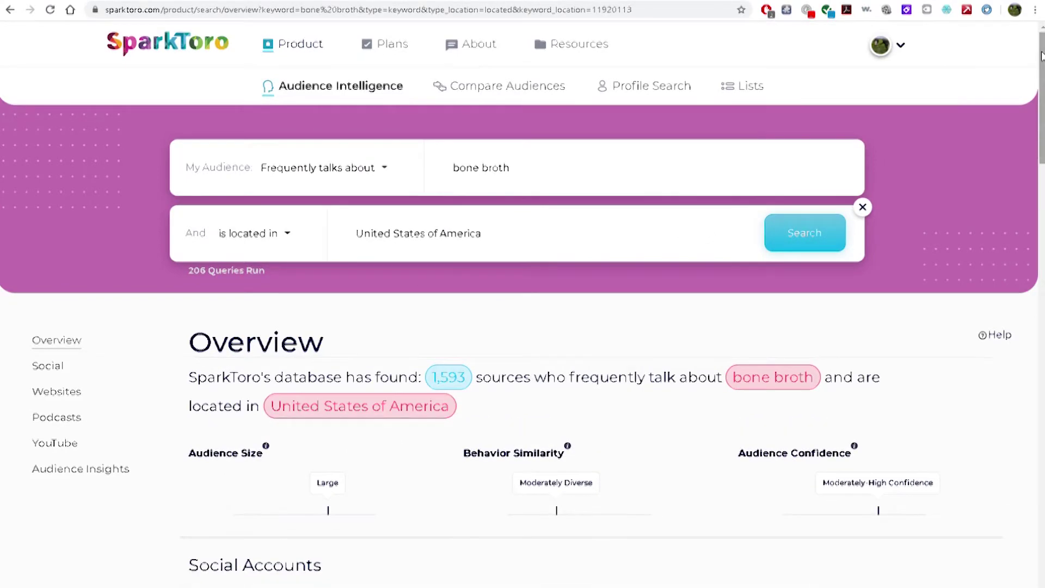
Review the Social results for the 1,593 sources, led by Michael Pollan at 15%
scroll(523, 305, "down", 3)
scroll(523, 305, "down", 2)
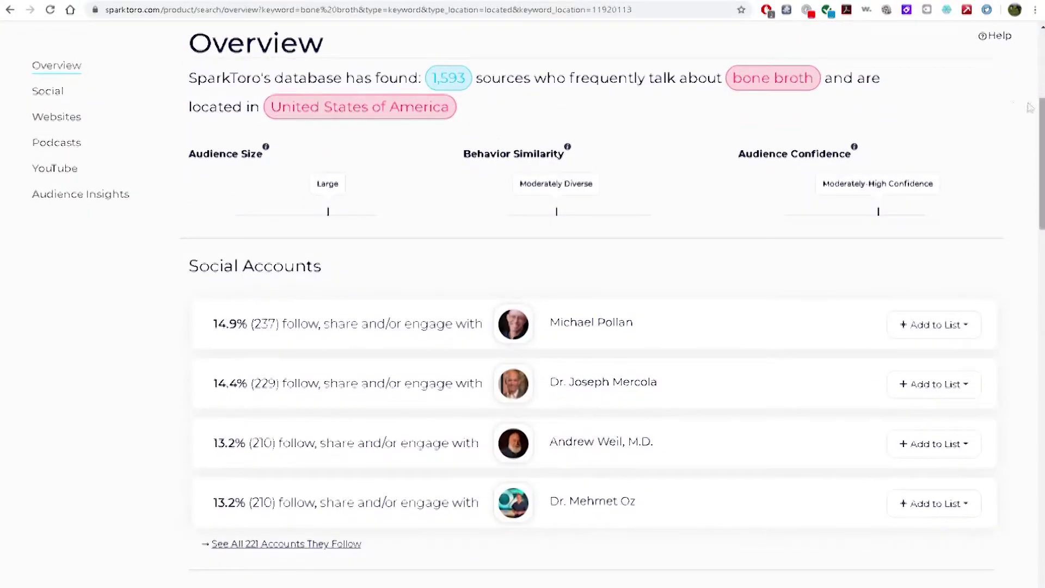
left_click(48, 92)
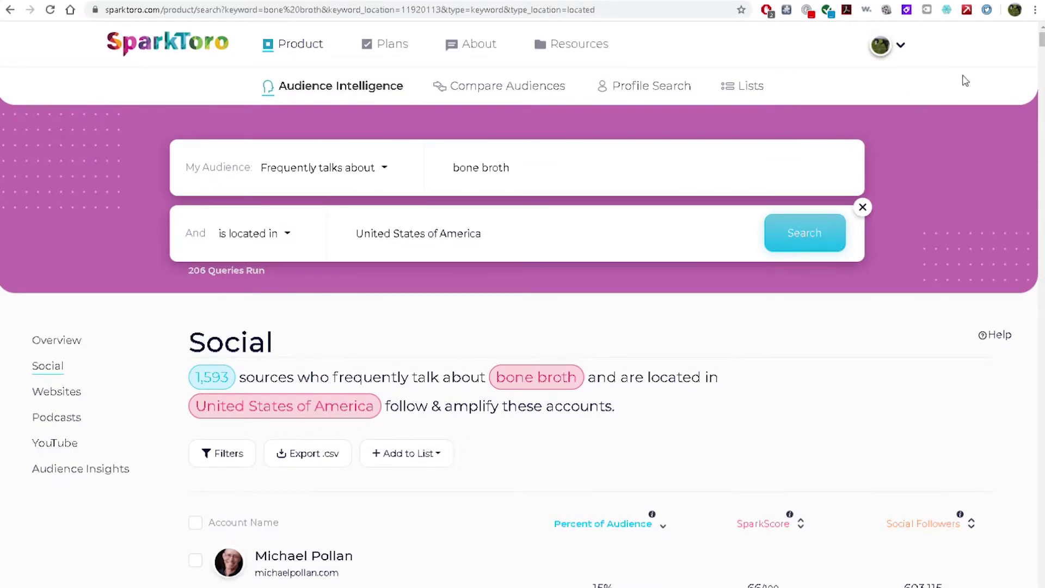
scroll(523, 305, "down", 3)
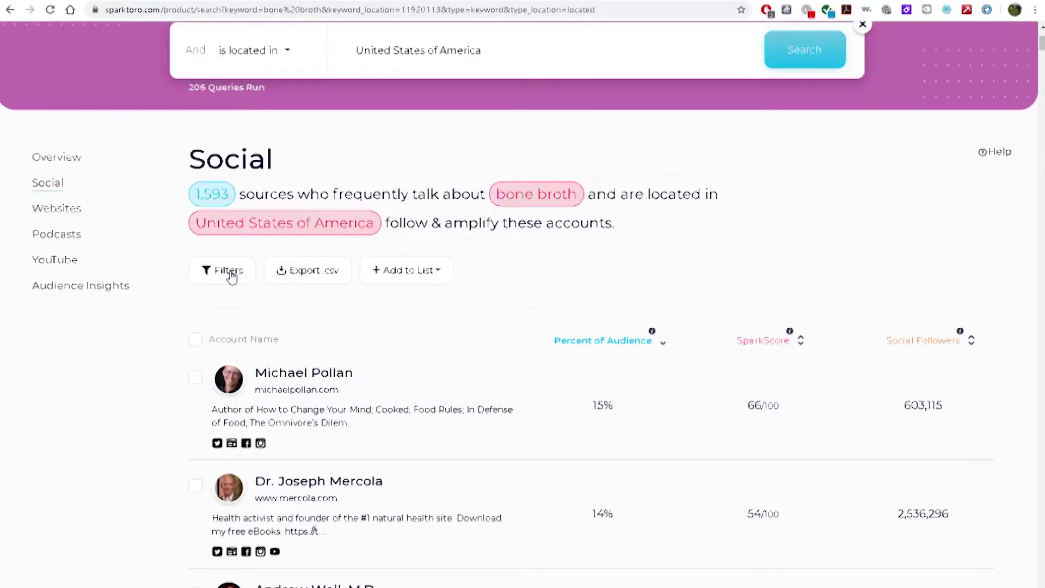
Filter the #paleo Websites results to show only Hidden Gems
left_click(228, 271)
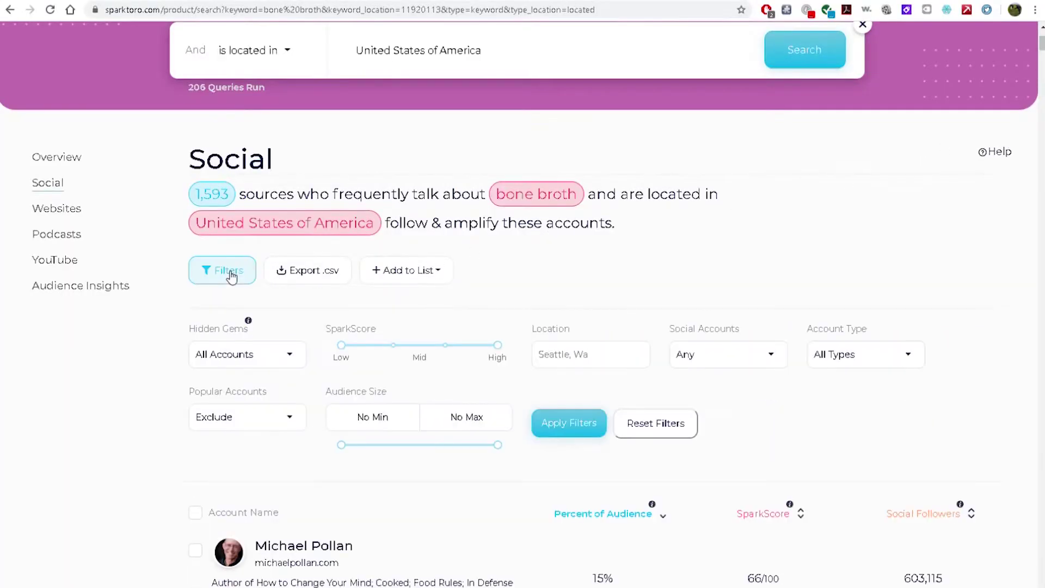
left_click(274, 354)
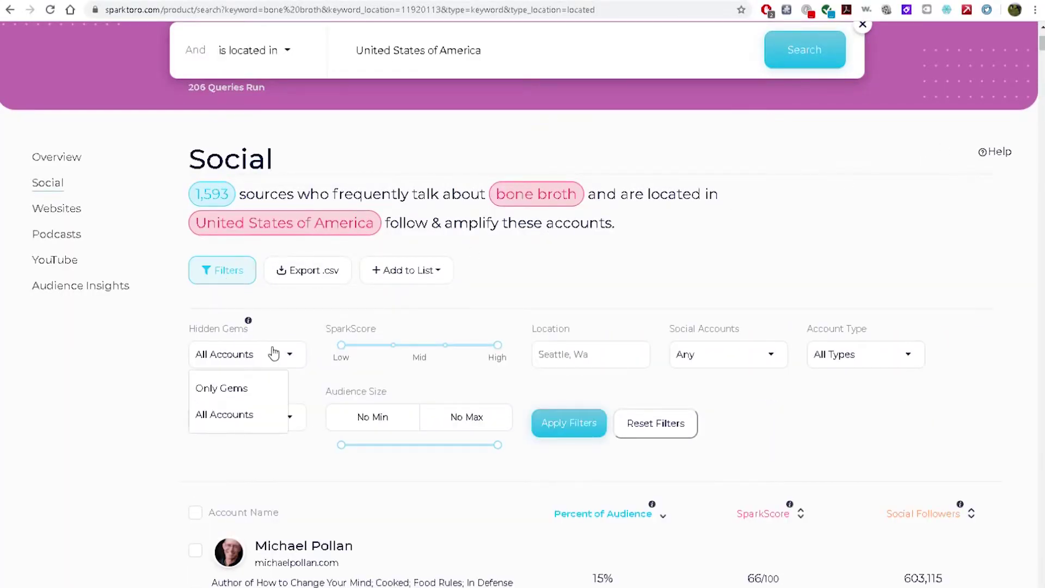
left_click(250, 389)
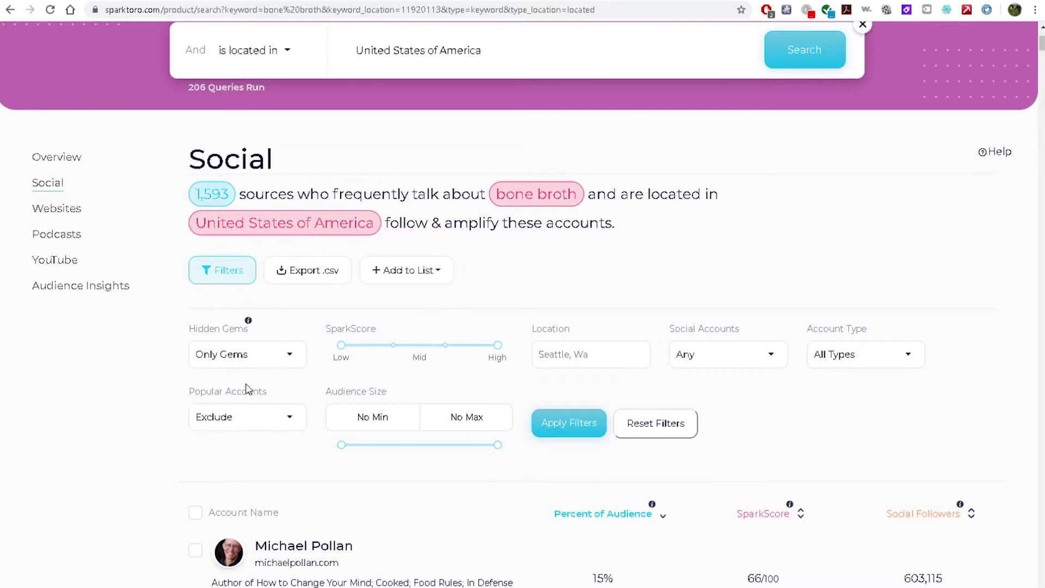
left_click(563, 424)
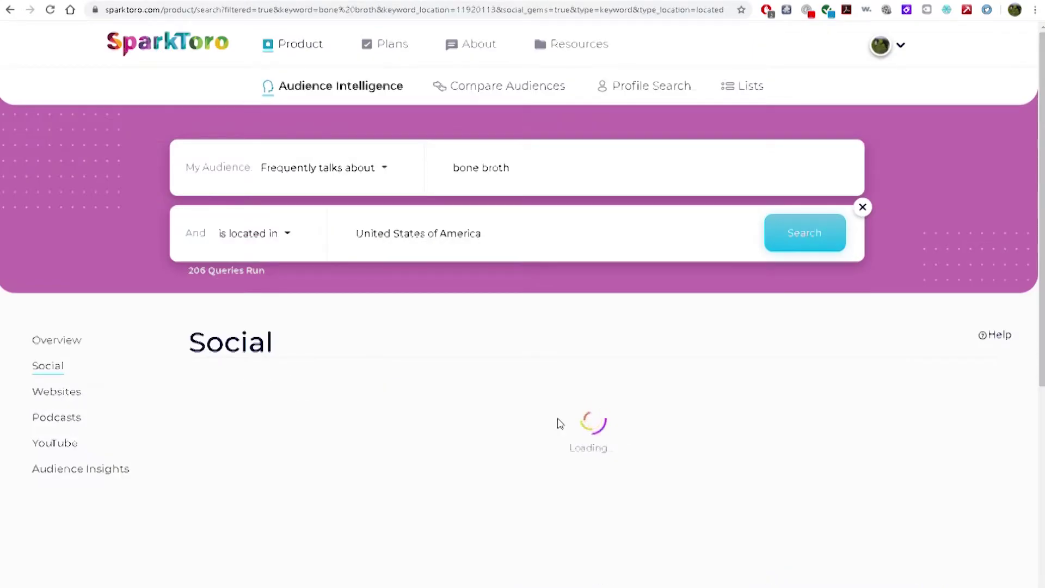
left_click_drag(1041, 76, 1043, 98)
scroll(523, 304, "down", 4)
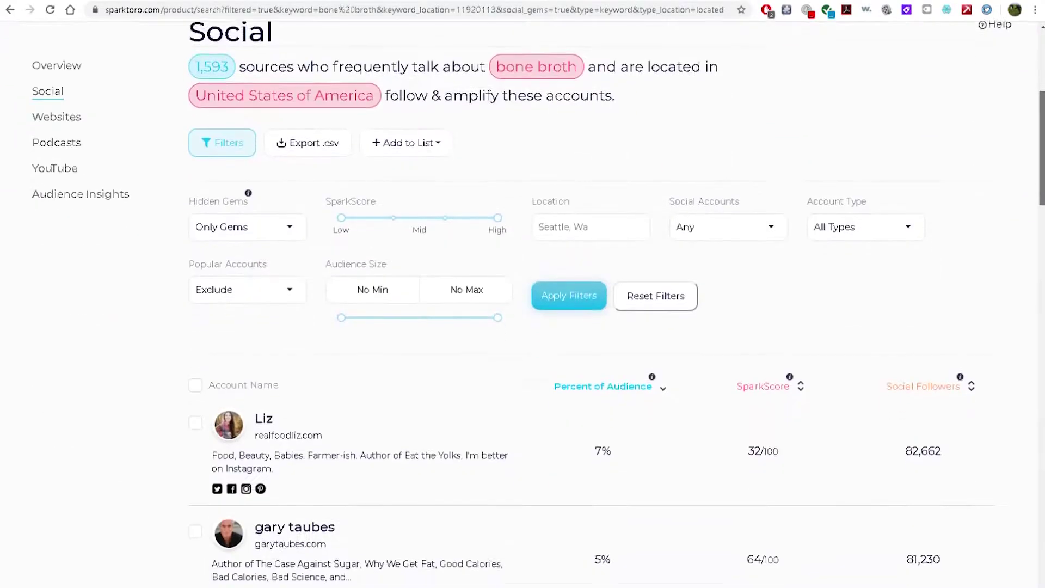
scroll(523, 303, "down", 2)
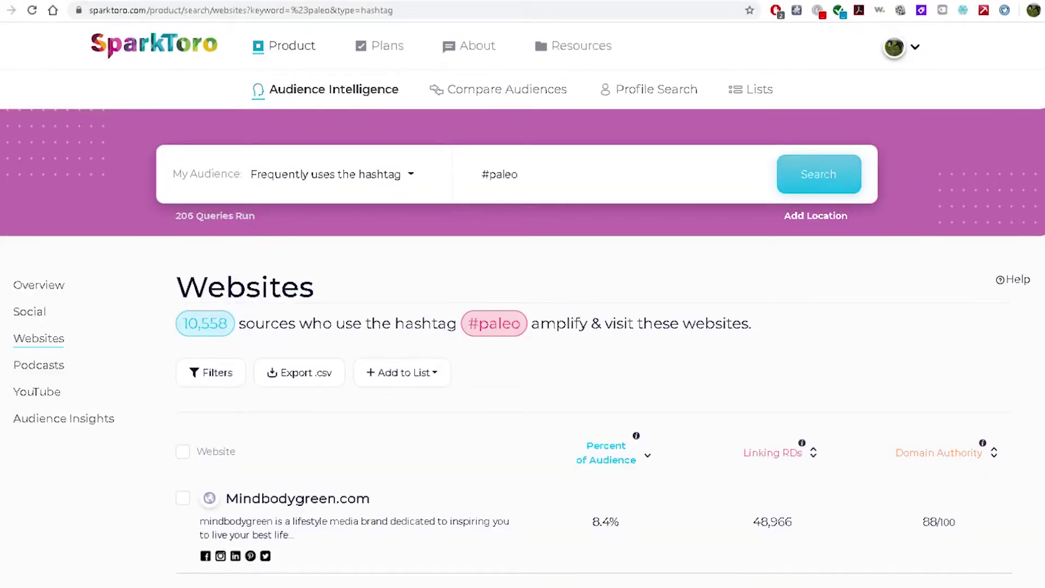
Check the top five #paleo websites, including Mindbodygreen.com, Marksdailyapple.com and Blog.Paleohacks.com
scroll(523, 305, "down", 6)
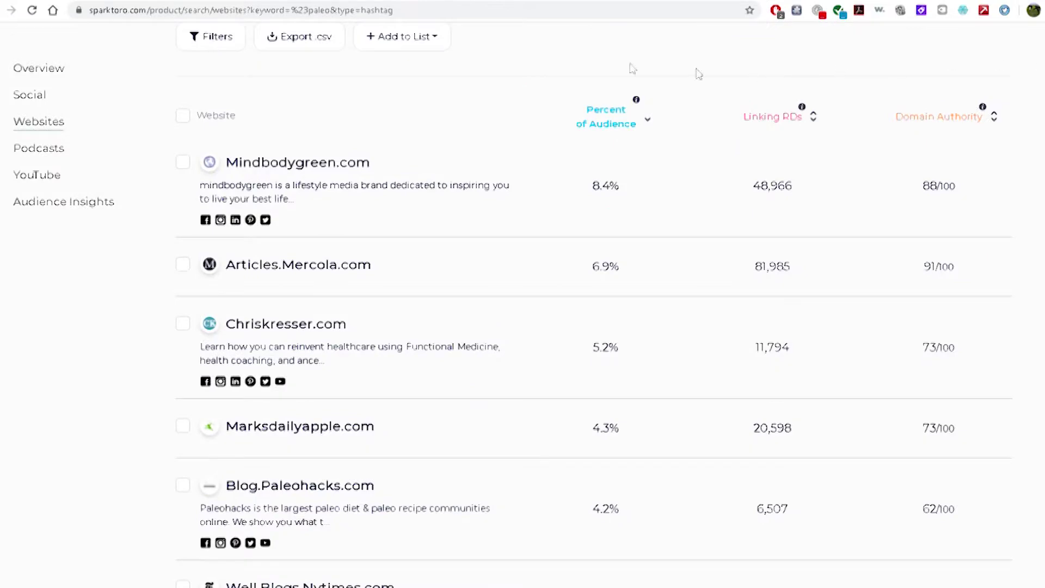
left_click(185, 164)
left_click(185, 267)
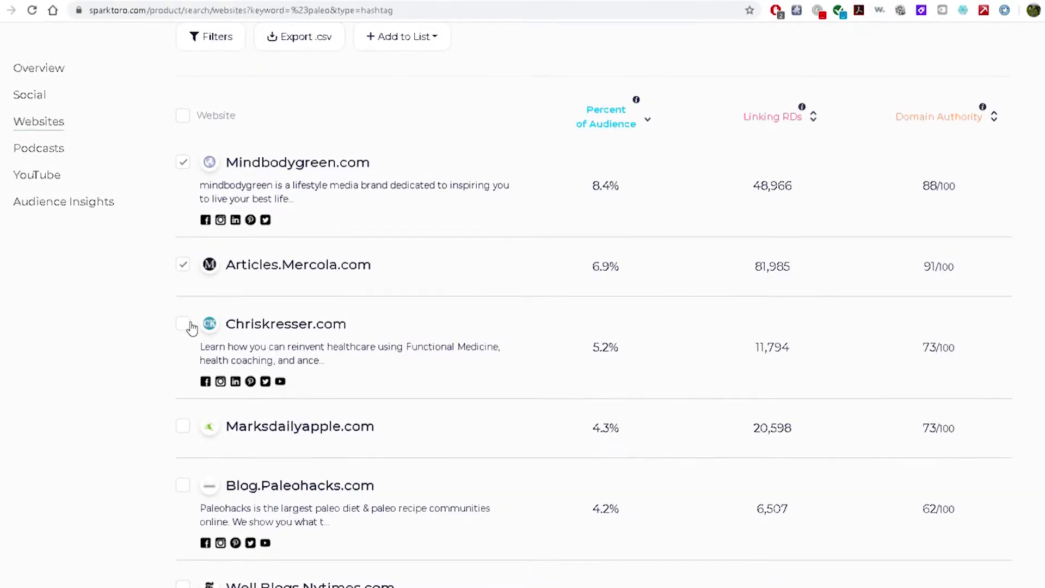
left_click(190, 325)
left_click(186, 429)
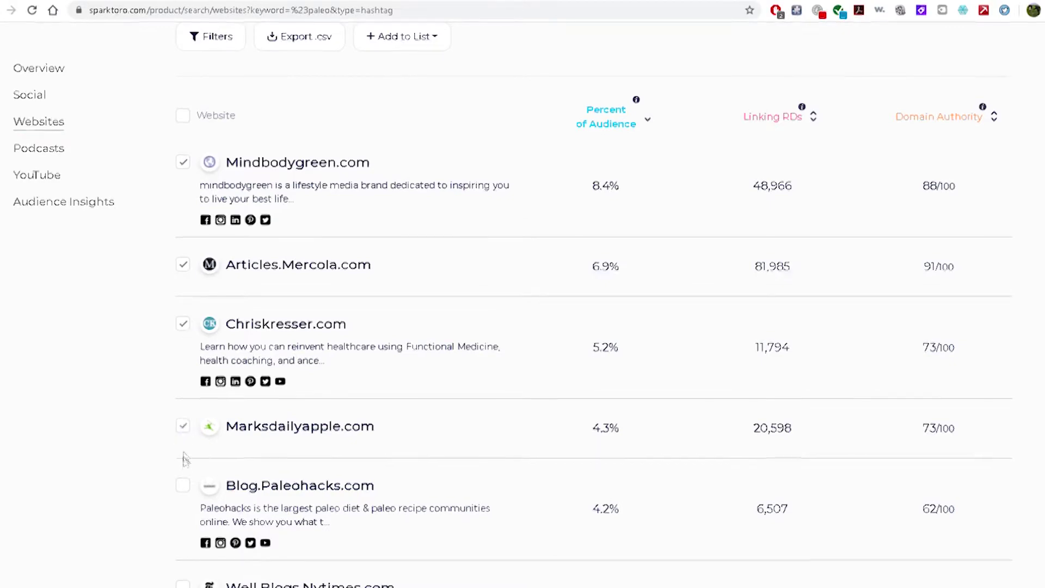
left_click(184, 490)
scroll(403, 460, "up", 5)
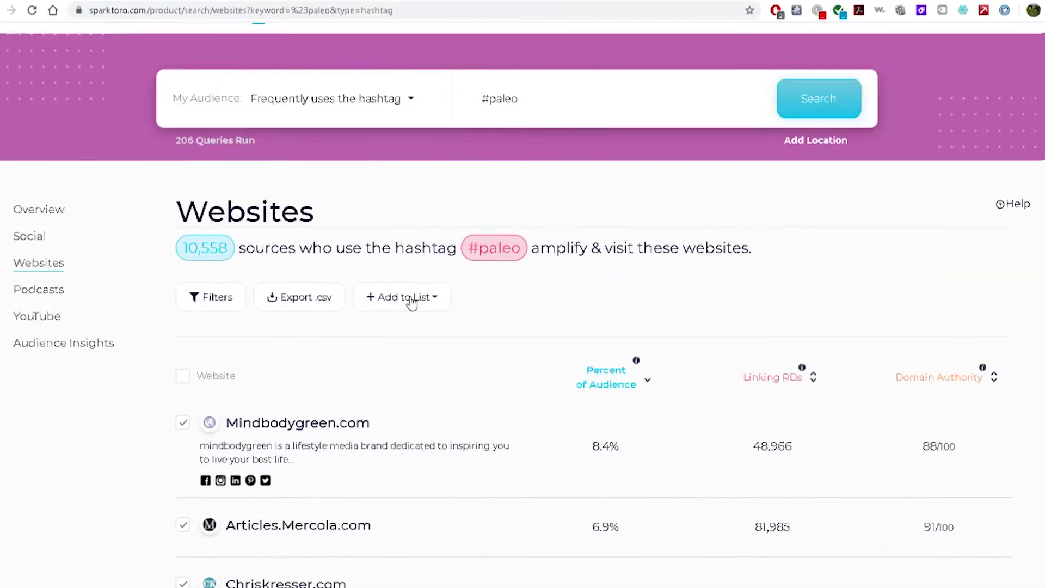
Save the checked websites to a new list named 'Paleo Outreach Targets'
left_click(411, 302)
left_click(414, 361)
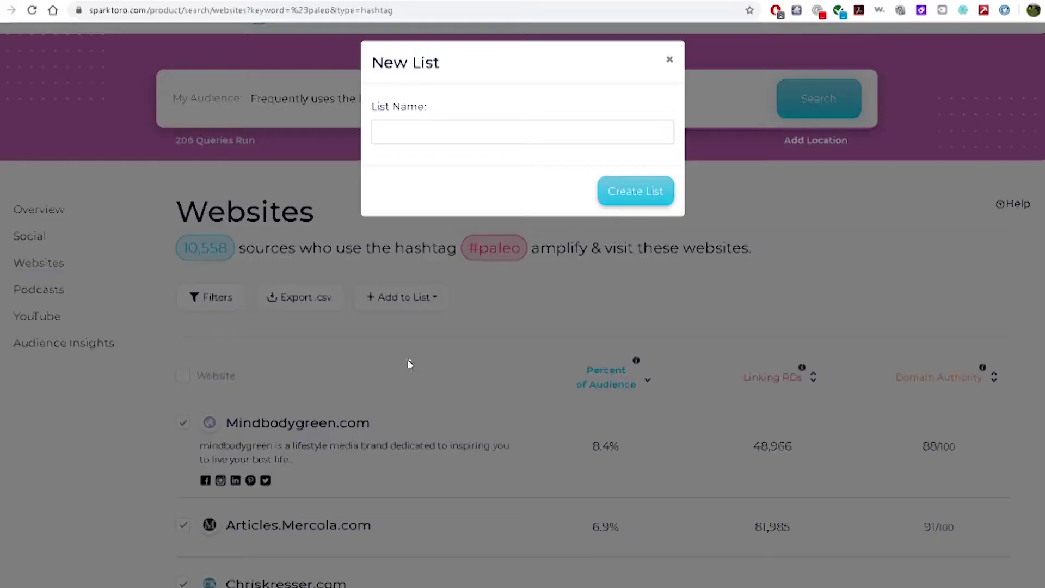
left_click(407, 141)
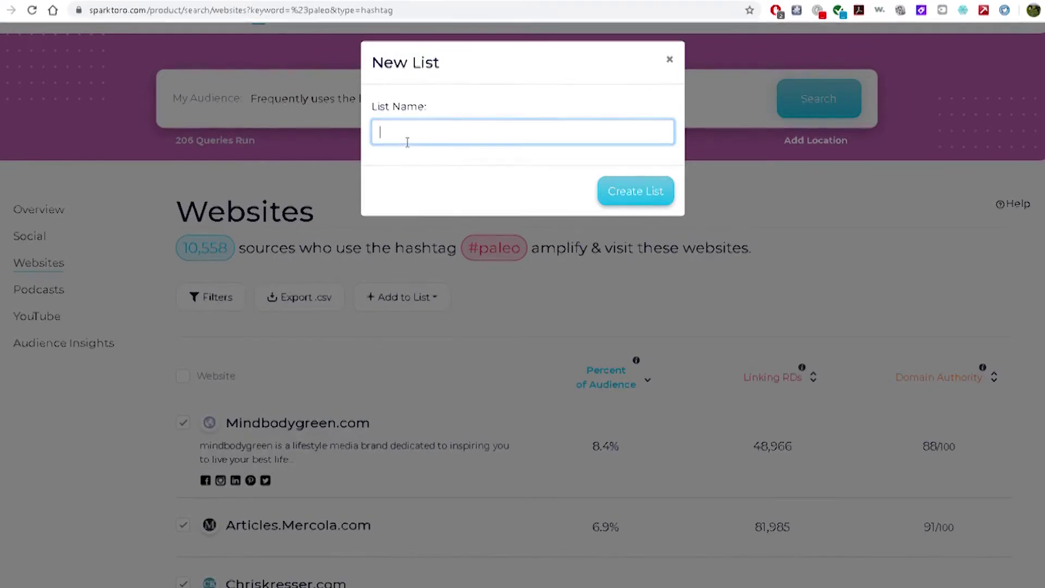
type("Paleo Outreach Targets")
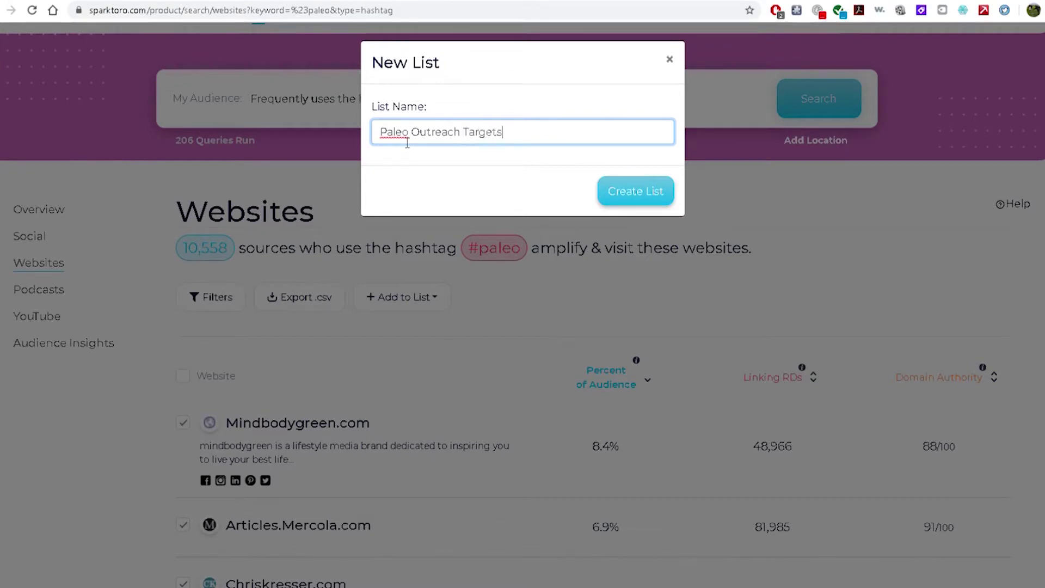
left_click(630, 192)
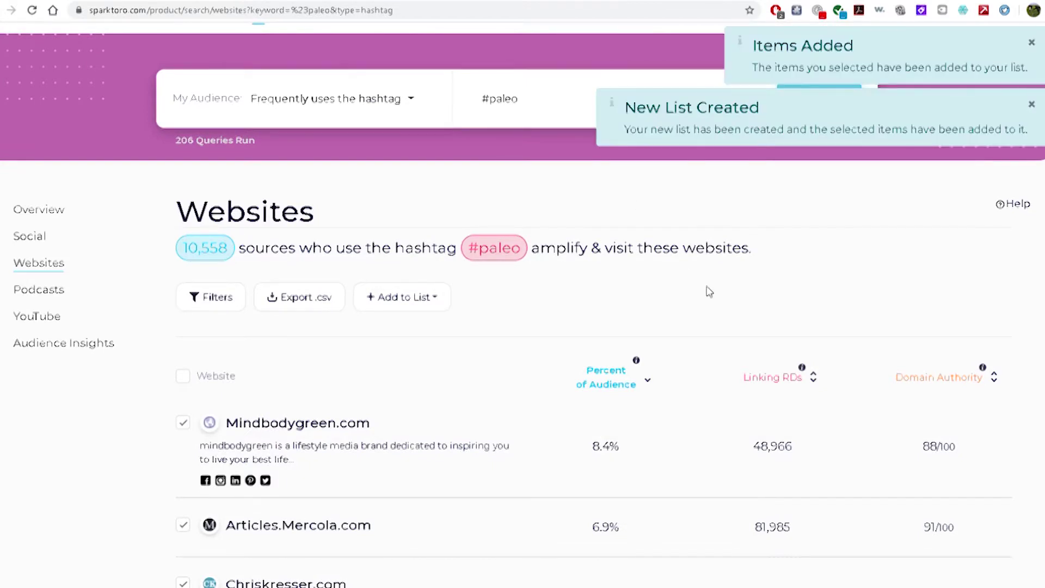
On the Social results, check the top four #paleo accounts
left_click(38, 238)
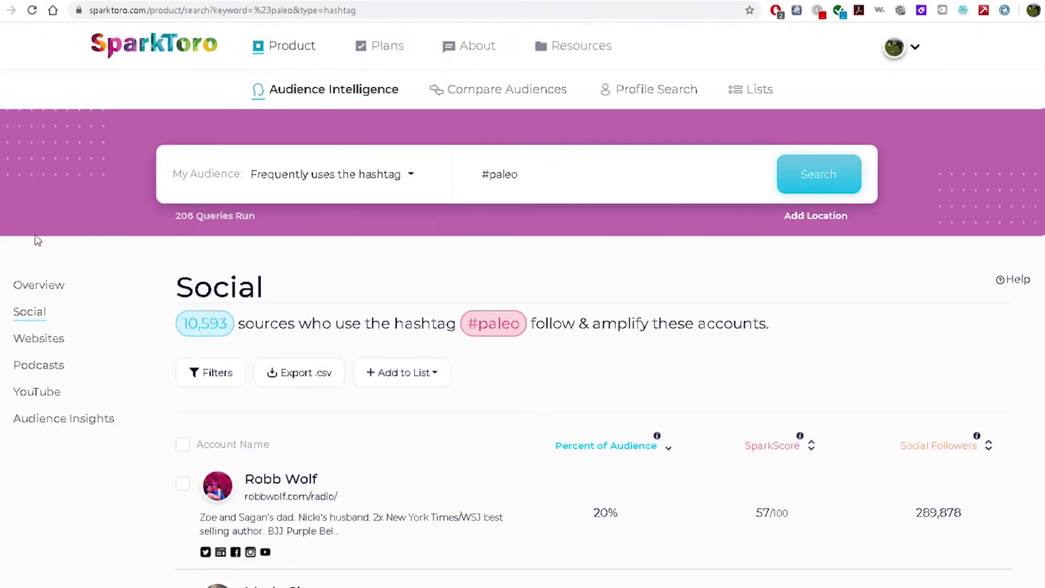
scroll(122, 227, "down", 6)
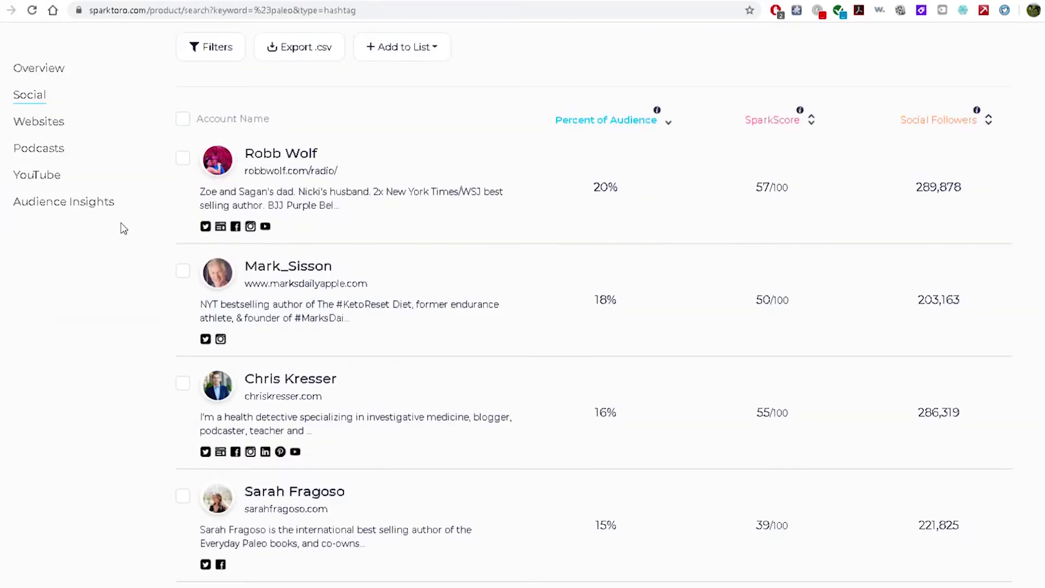
left_click(183, 159)
left_click(184, 273)
left_click(183, 384)
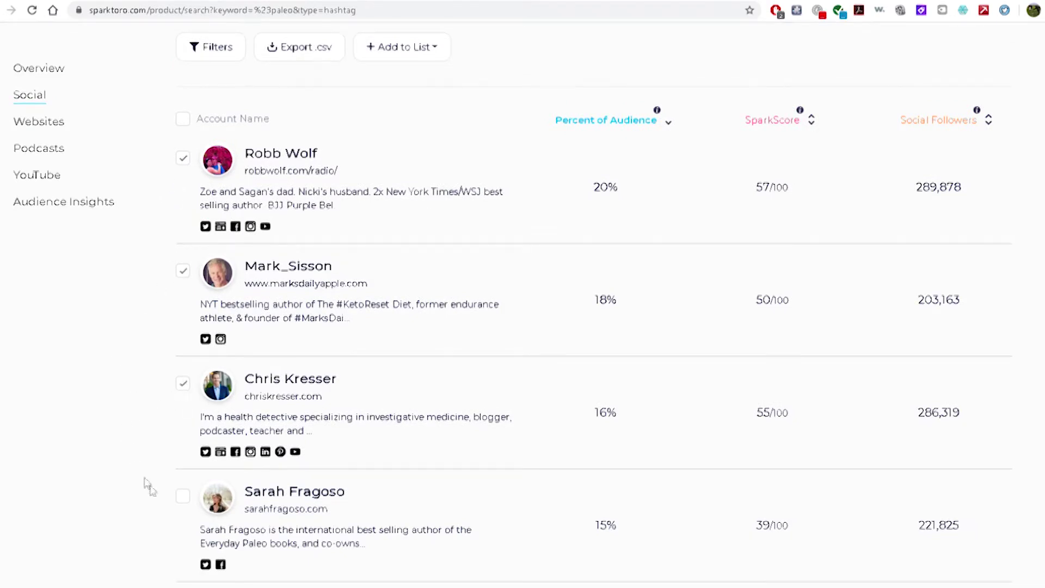
left_click(183, 496)
scroll(451, 505, "up", 5)
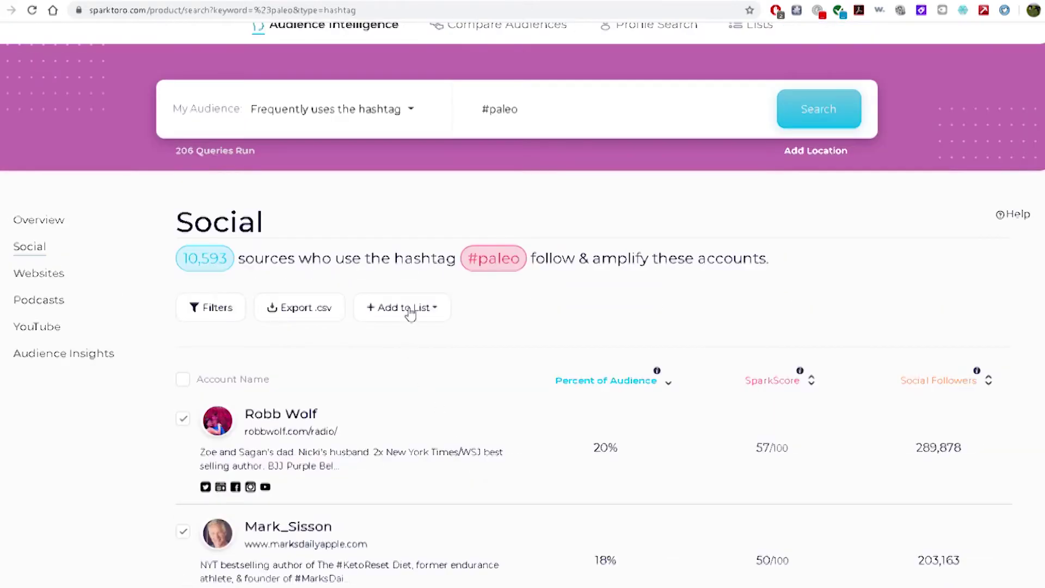
Add the checked accounts to Paleo Outreach Targets and view My Lists
left_click(409, 311)
left_click(411, 364)
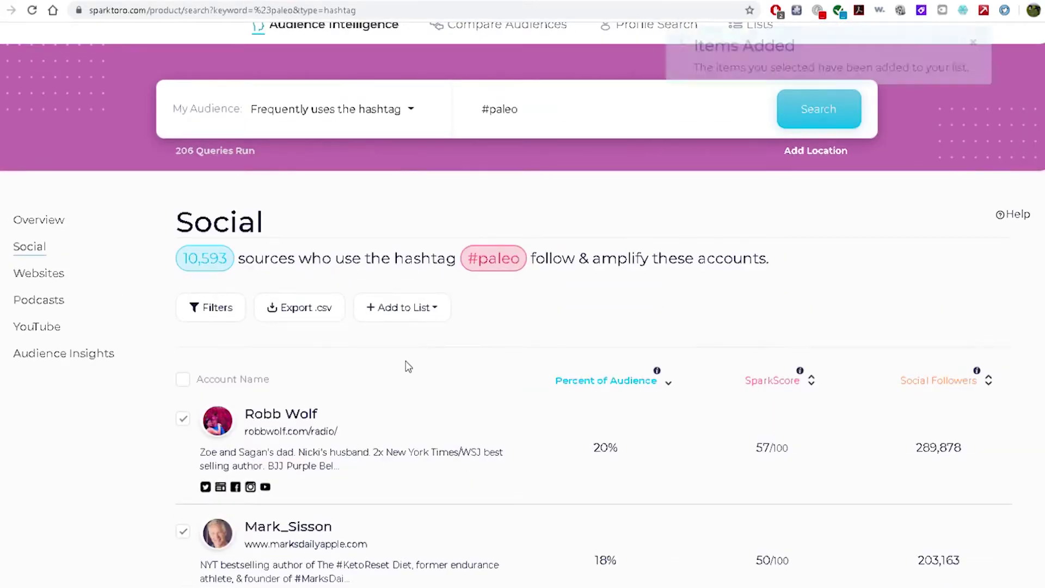
left_click(757, 24)
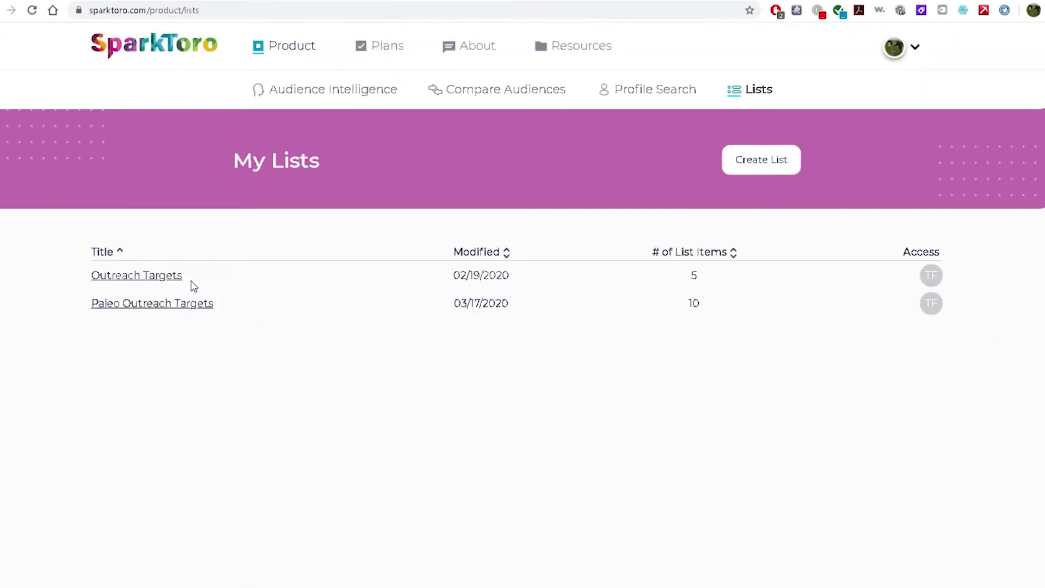
Open Paleo Outreach Targets and view its Websites (5) section
left_click(174, 306)
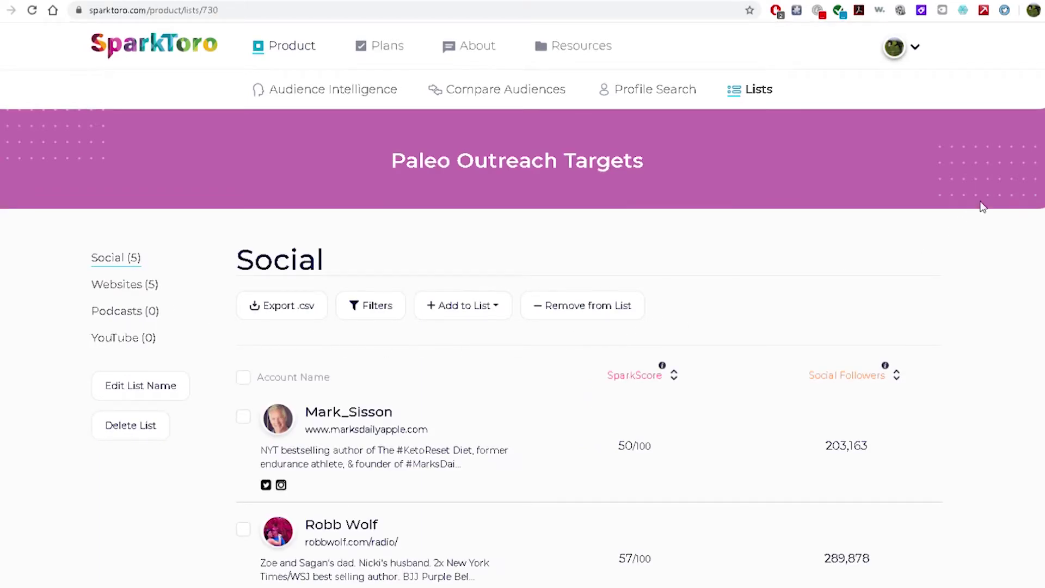
scroll(522, 305, "down", 5)
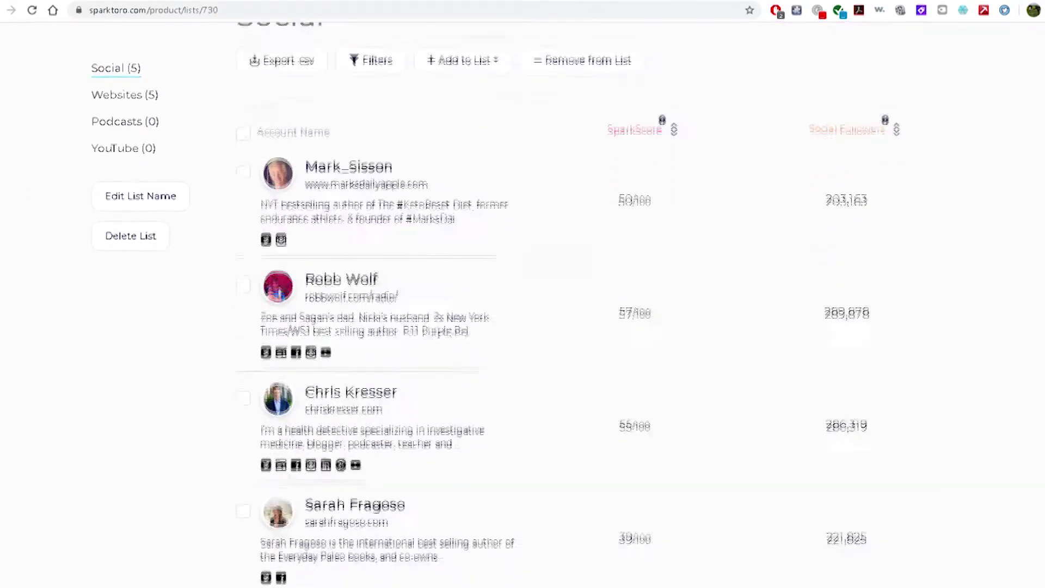
left_click(136, 98)
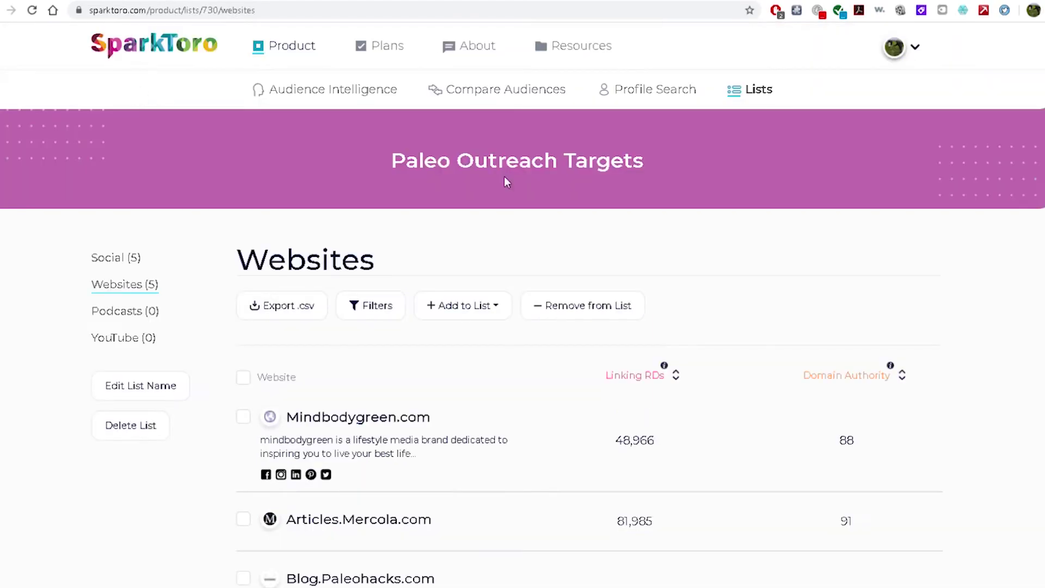
scroll(522, 305, "down", 4)
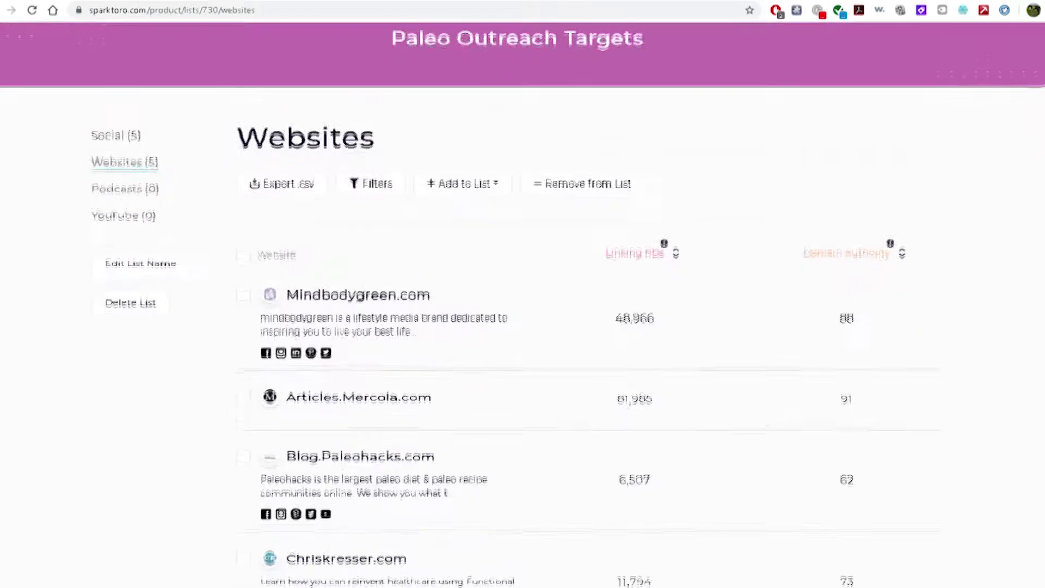